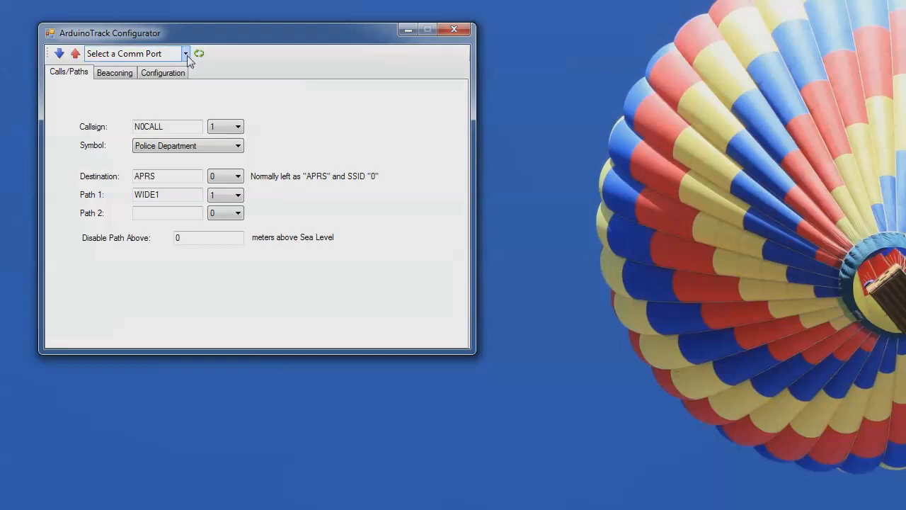
Step: Choose Comm 29 as the communication port and read the current configuration from the tracker
left_click(186, 54)
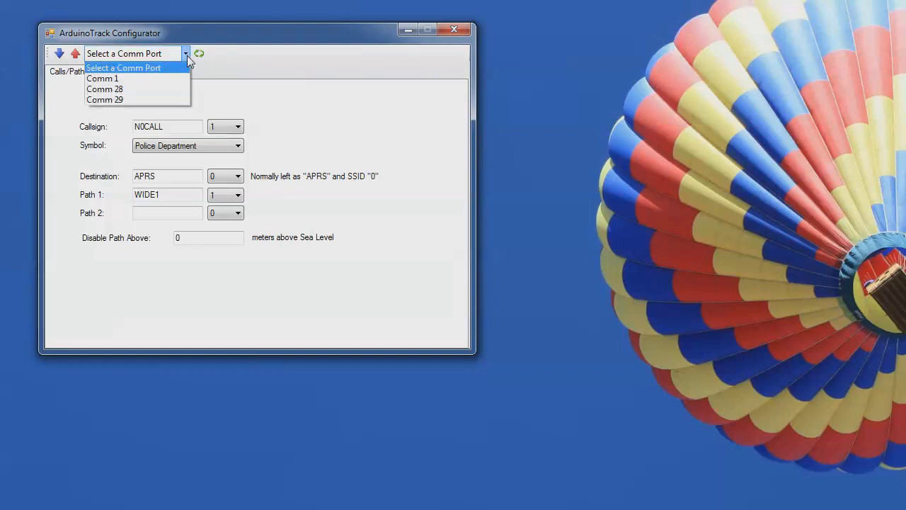
left_click(155, 100)
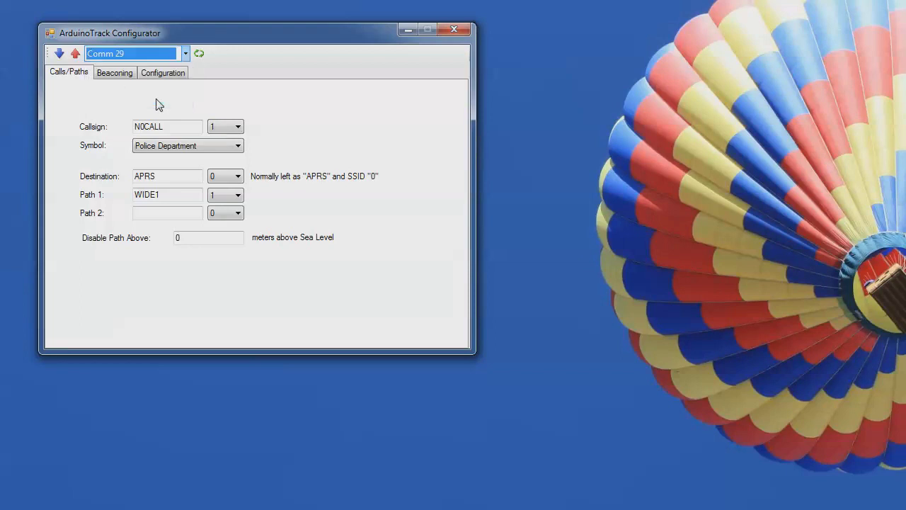
left_click(59, 54)
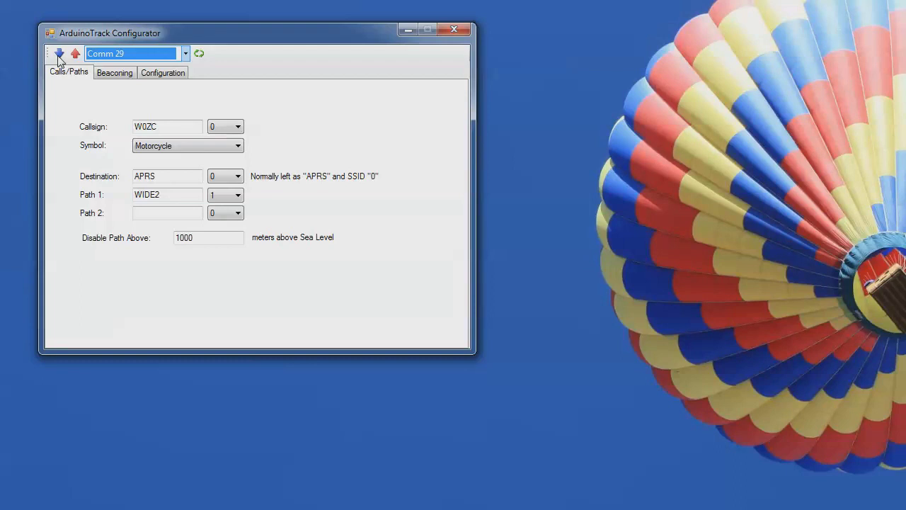
Step: Review the loaded callsign, symbol and destination, plus the beaconing and general configuration settings
left_click(157, 127)
double_click(157, 127)
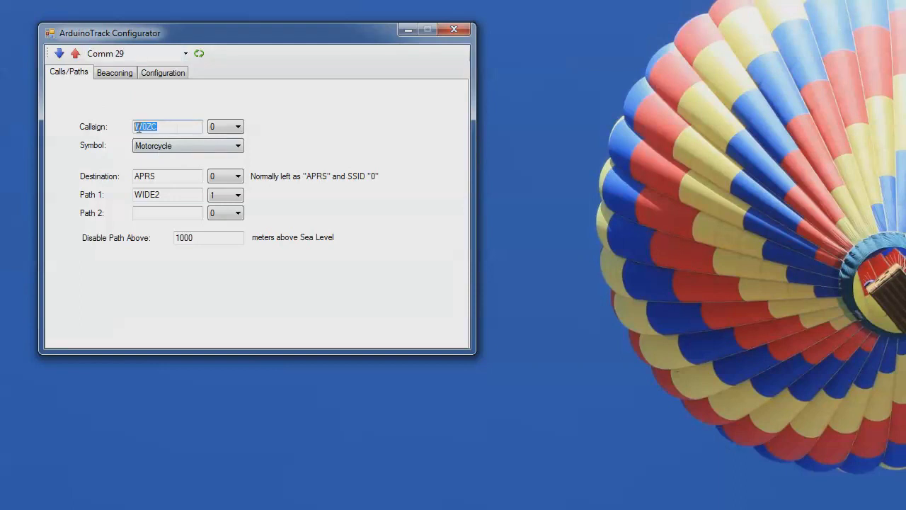
left_click(238, 128)
left_click(216, 149)
scroll(217, 153, "up", 3)
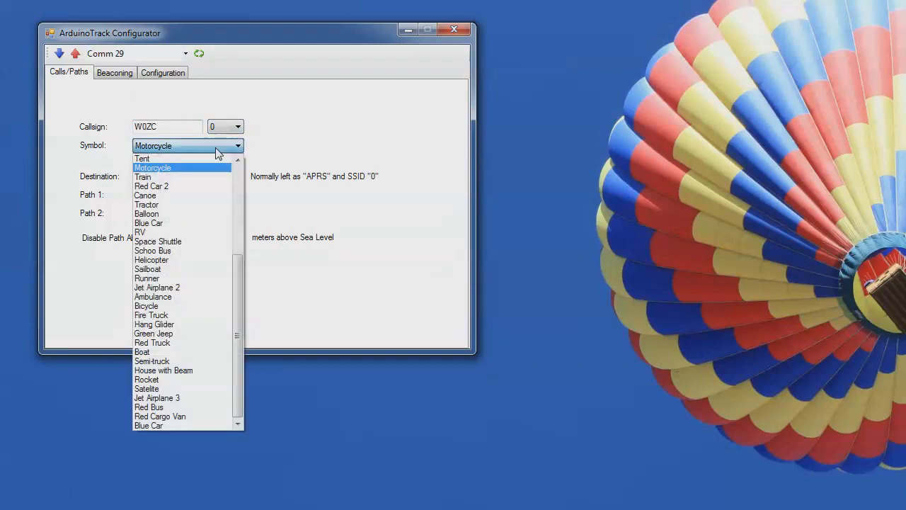
left_click(217, 148)
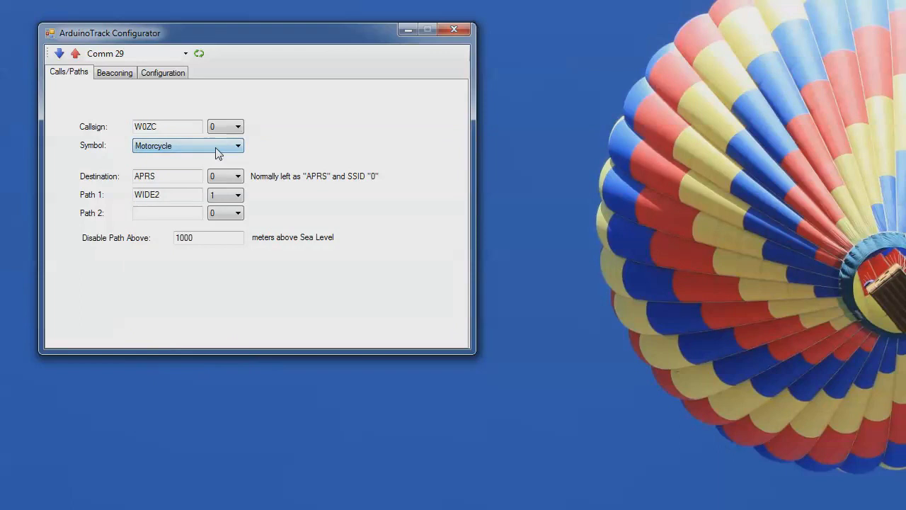
double_click(171, 180)
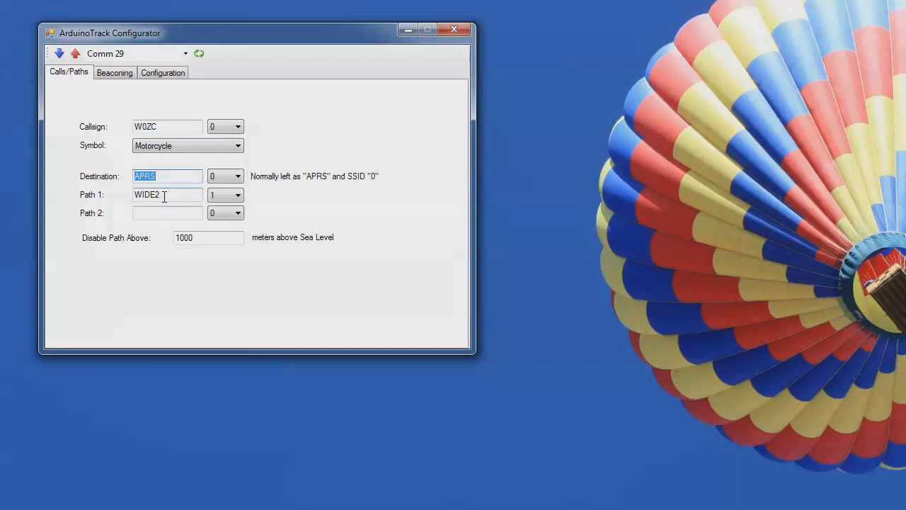
left_click(108, 75)
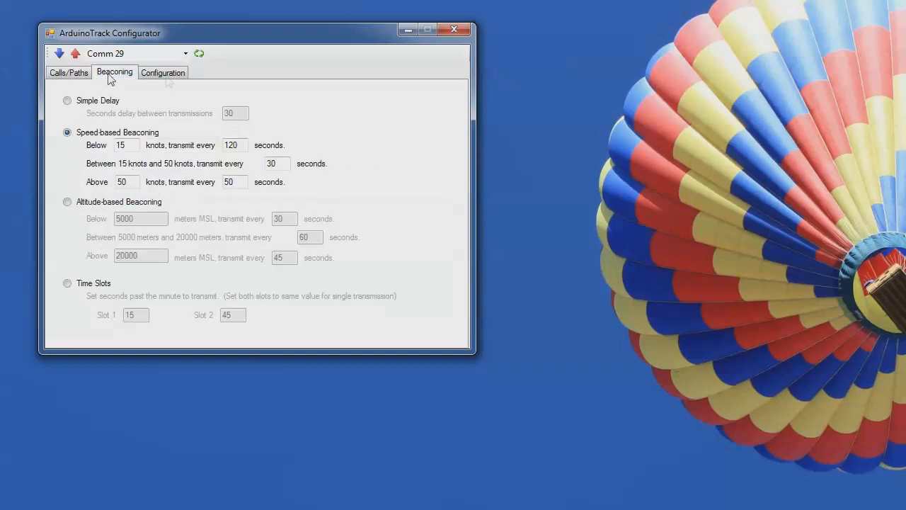
left_click(151, 78)
left_click(74, 76)
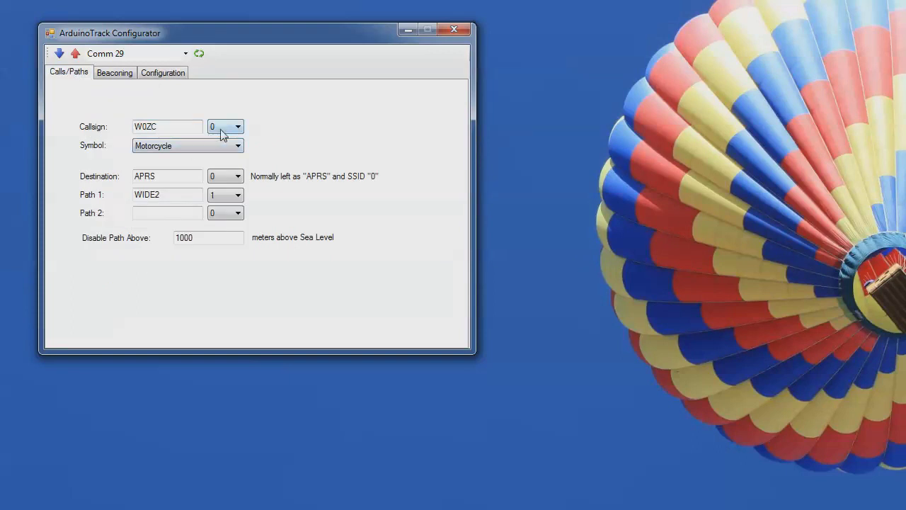
Step: Set the callsign's SSID to 11 and change the symbol to Balloon
left_click(220, 128)
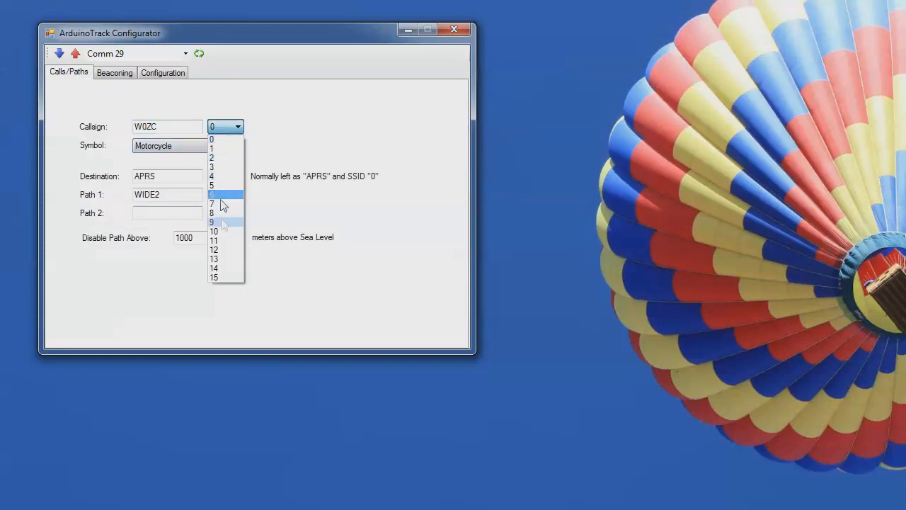
left_click(228, 248)
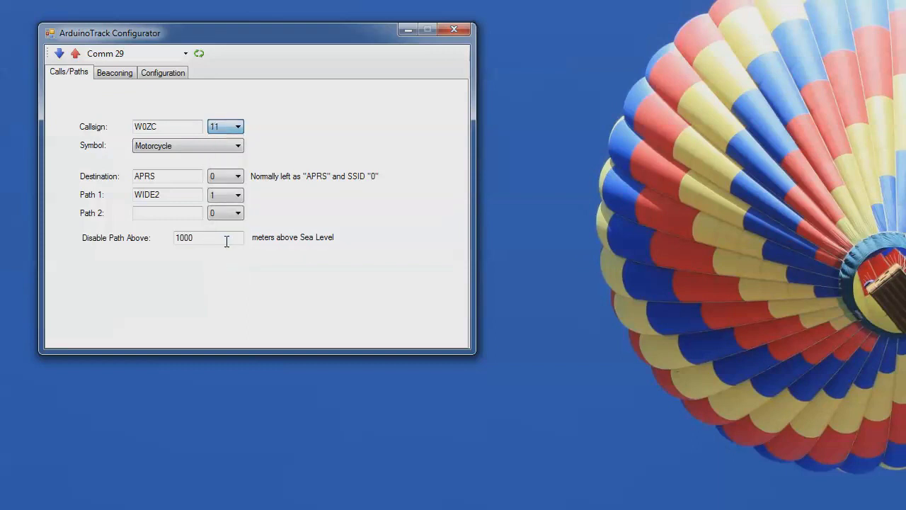
left_click(194, 146)
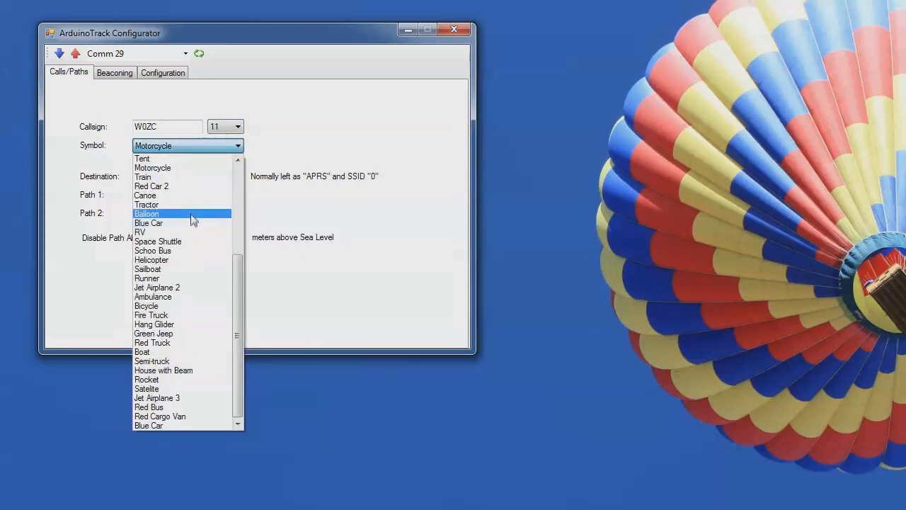
left_click(194, 213)
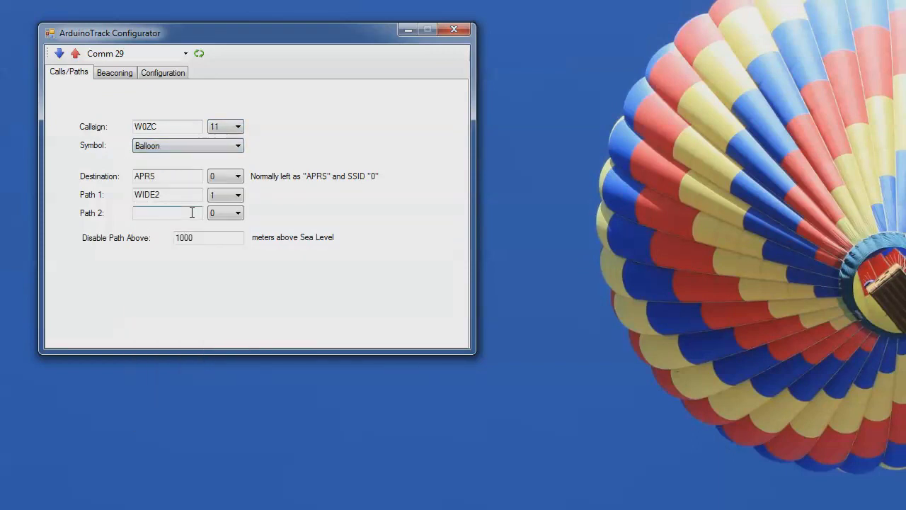
Step: Check the destination and path entries and set the path to be disabled above 3000 meters above sea level
left_click(181, 178)
left_click(178, 196)
key("Tab")
double_click(208, 238)
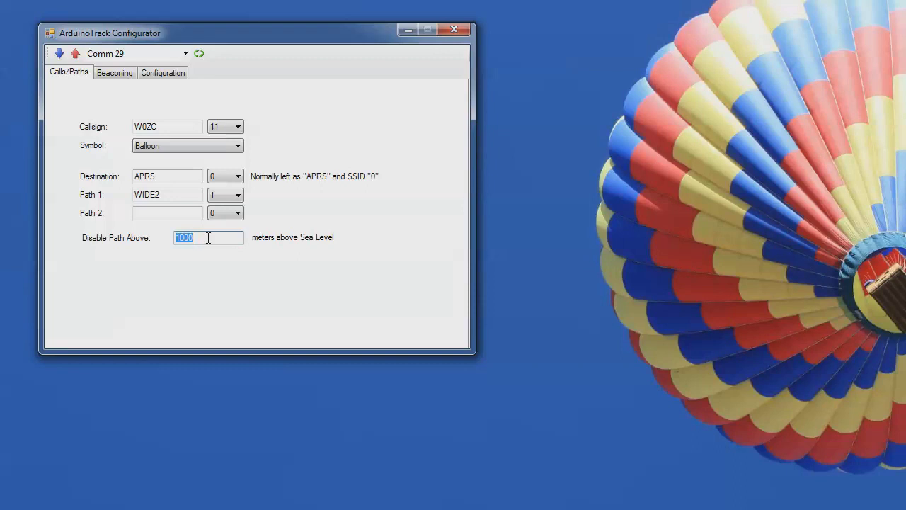
type("3000")
Step: Switch beaconing to Simple Delay with 60 seconds between transmissions
left_click(112, 74)
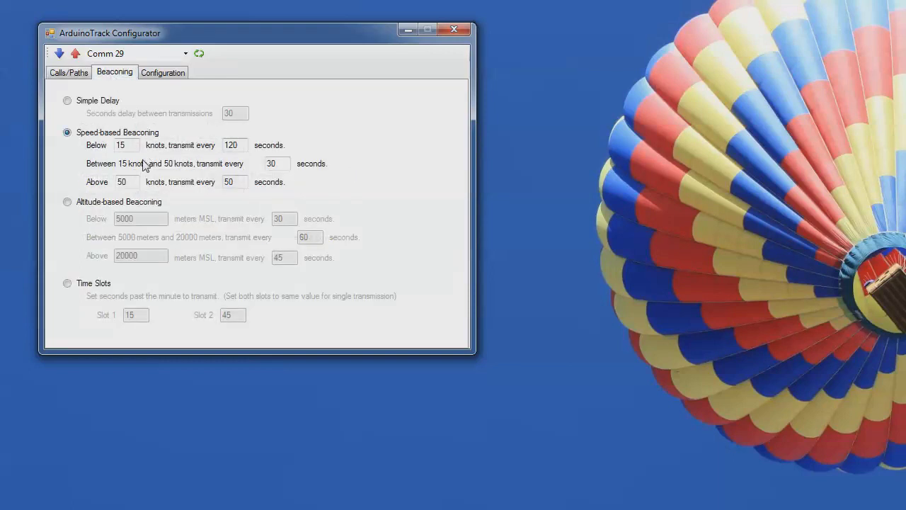
left_click(106, 104)
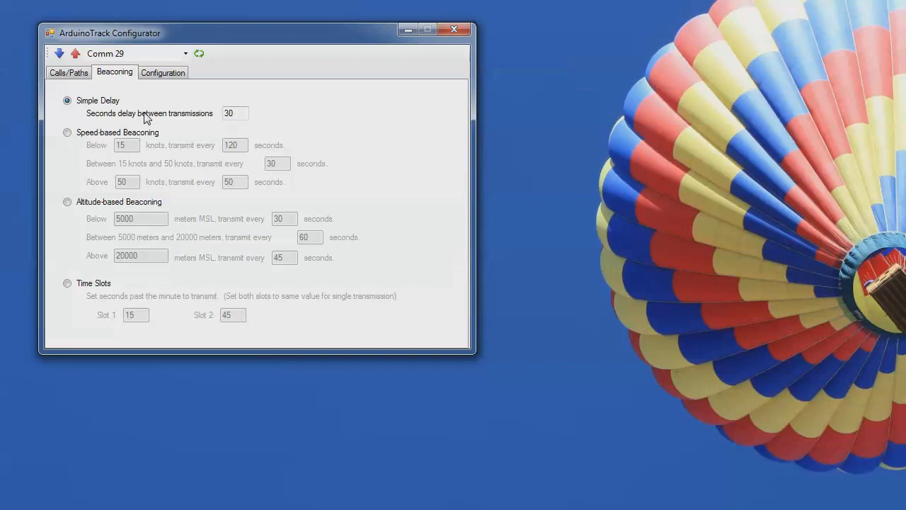
left_click_drag(241, 113, 210, 117)
type("60")
Step: Select Speed-based Beaconing and set its upper speed threshold to 45 knots
left_click(128, 132)
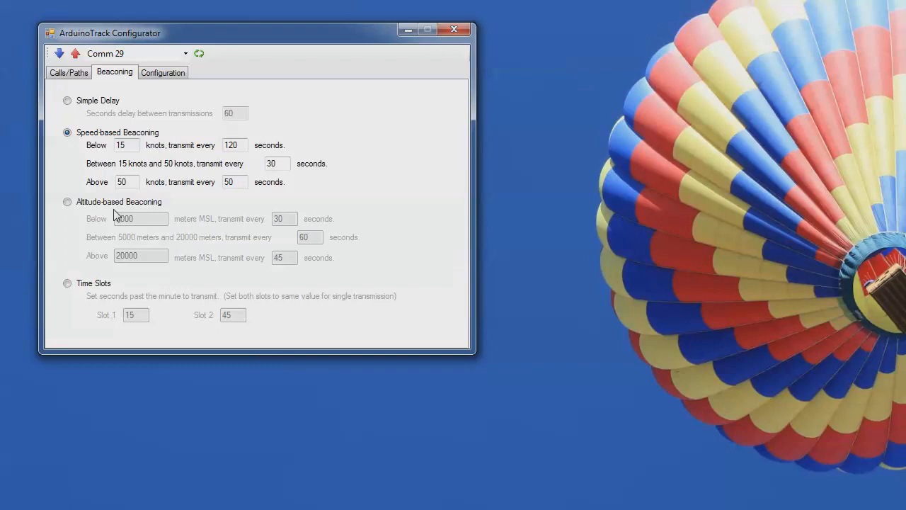
double_click(129, 145)
double_click(121, 182)
type("45")
key("Tab")
left_click(134, 182)
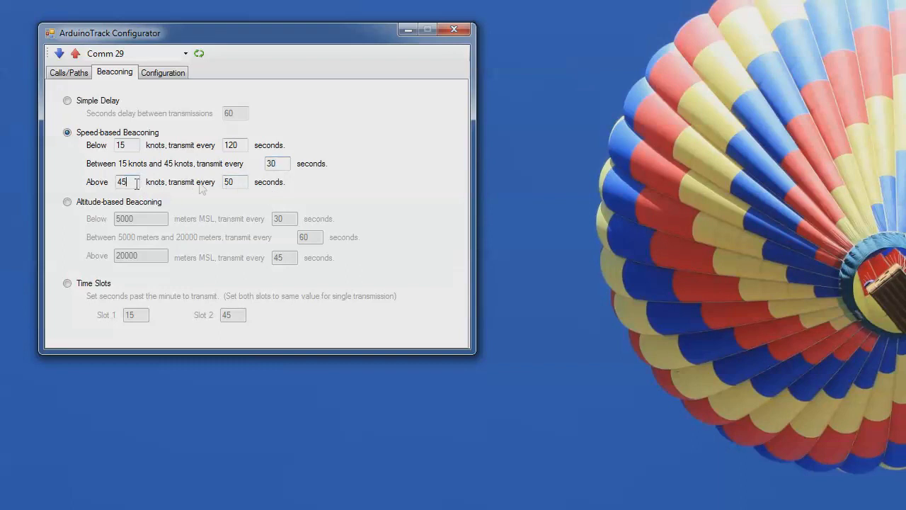
left_click(242, 182)
double_click(228, 182)
left_click(232, 182)
Step: Select Altitude-based Beaconing and set it to transmit every 15 seconds below 2000 meters
left_click(84, 204)
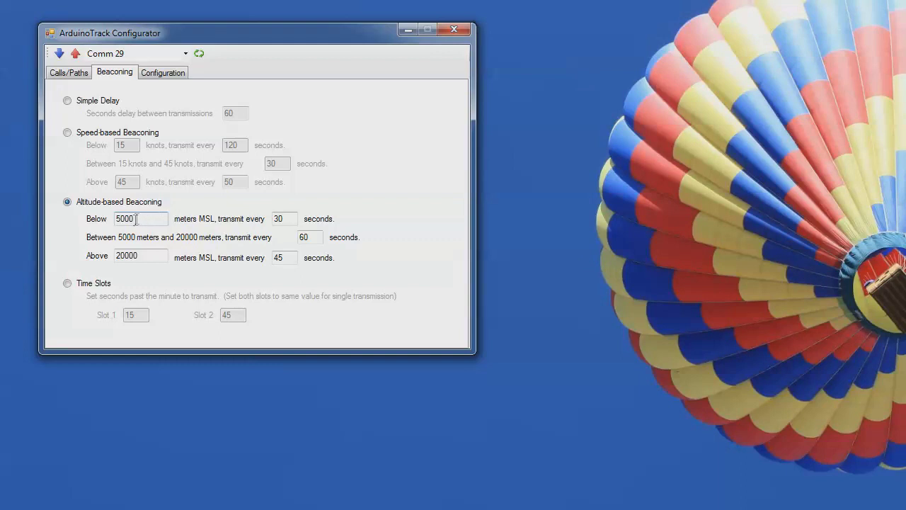
left_click_drag(147, 219, 106, 223)
type("2000")
left_click_drag(288, 218, 263, 224)
type("15")
left_click(144, 222)
double_click(144, 221)
left_click(287, 218)
left_click_drag(147, 257, 92, 256)
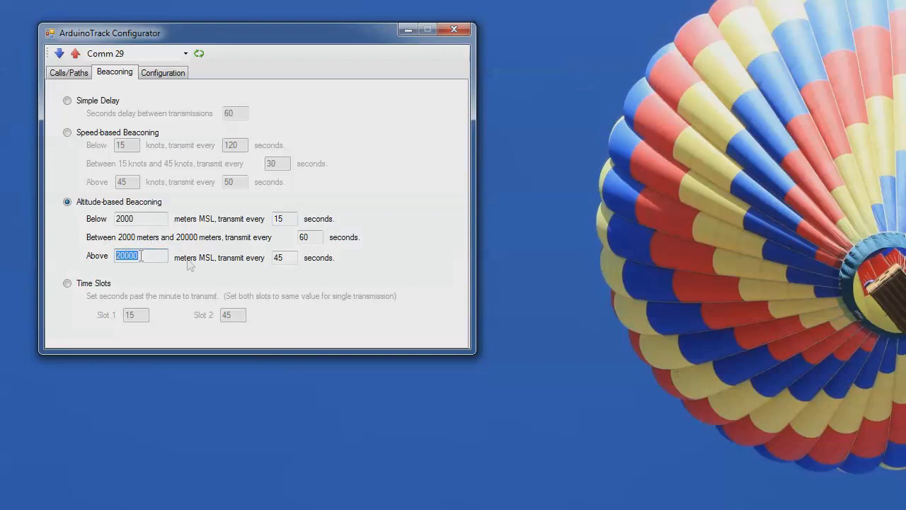
left_click_drag(290, 258, 258, 265)
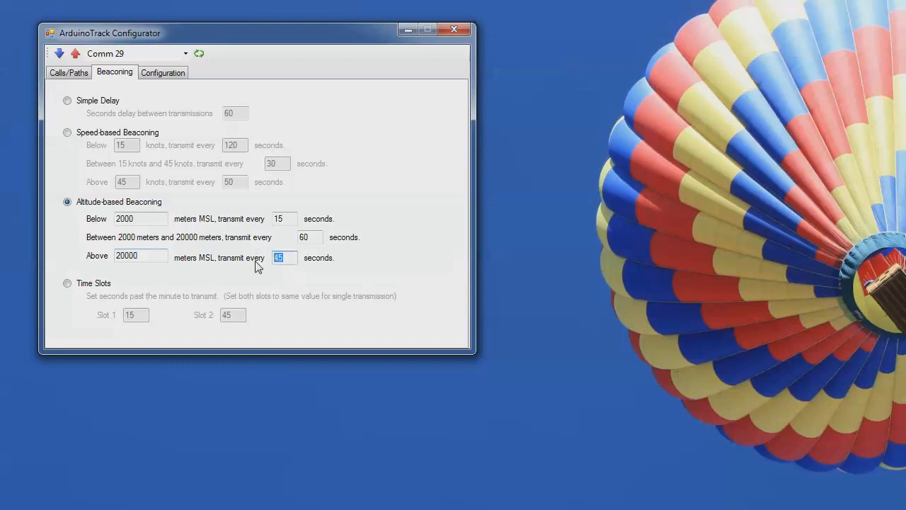
left_click(315, 238)
double_click(315, 237)
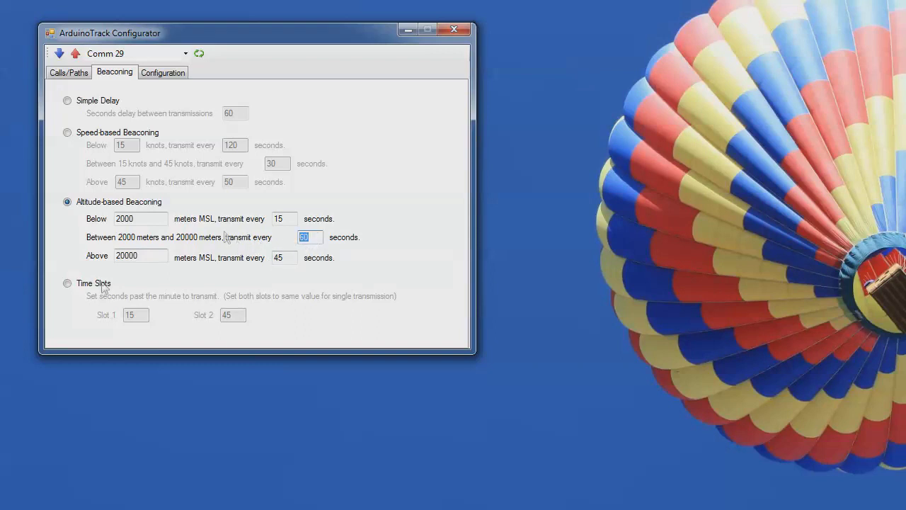
Step: Select Time Slots beaconing and set Slot 2 to 15 seconds, matching Slot 1
left_click(77, 285)
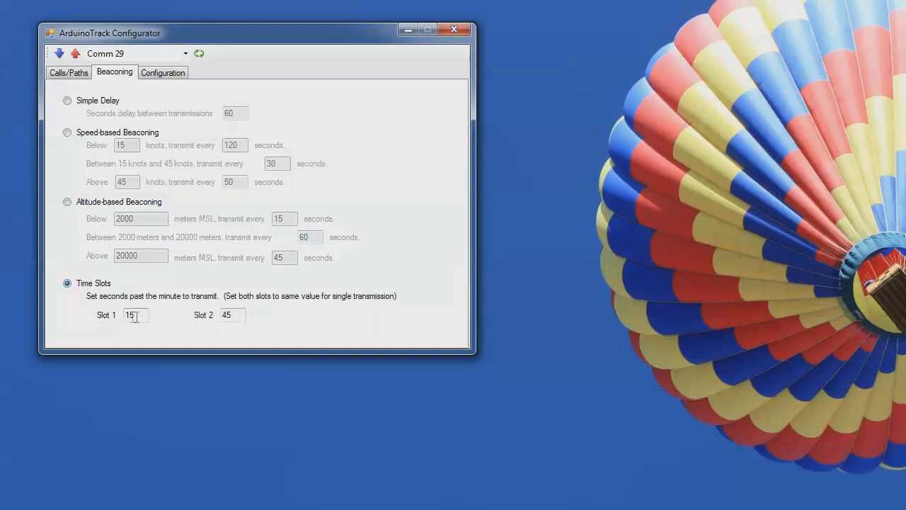
left_click_drag(139, 316, 118, 318)
left_click(225, 316)
double_click(225, 316)
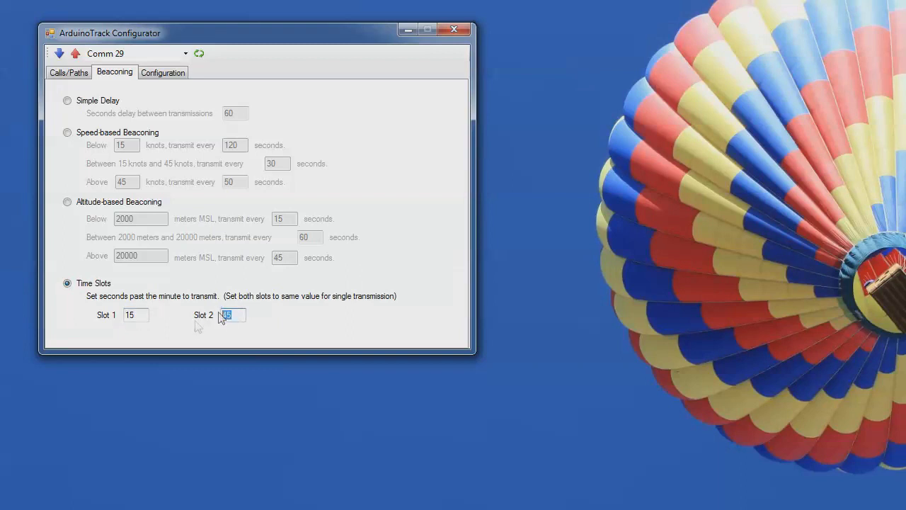
double_click(129, 316)
left_click(138, 316)
double_click(240, 316)
type("15")
left_click(130, 315)
Step: Switch beaconing to Simple Delay with 20 seconds between transmissions
left_click(92, 104)
double_click(233, 113)
type("20")
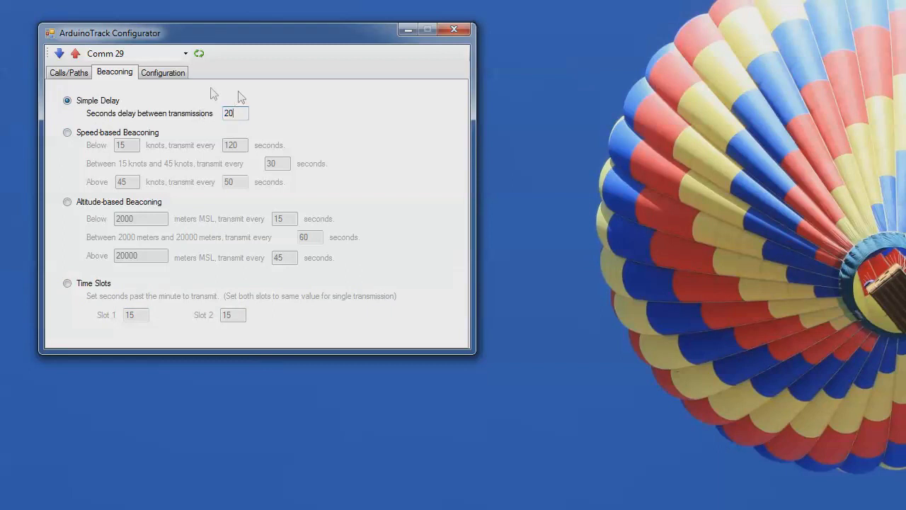
Step: Replace the status message in the general configuration with "Flight 2015a"
left_click(159, 73)
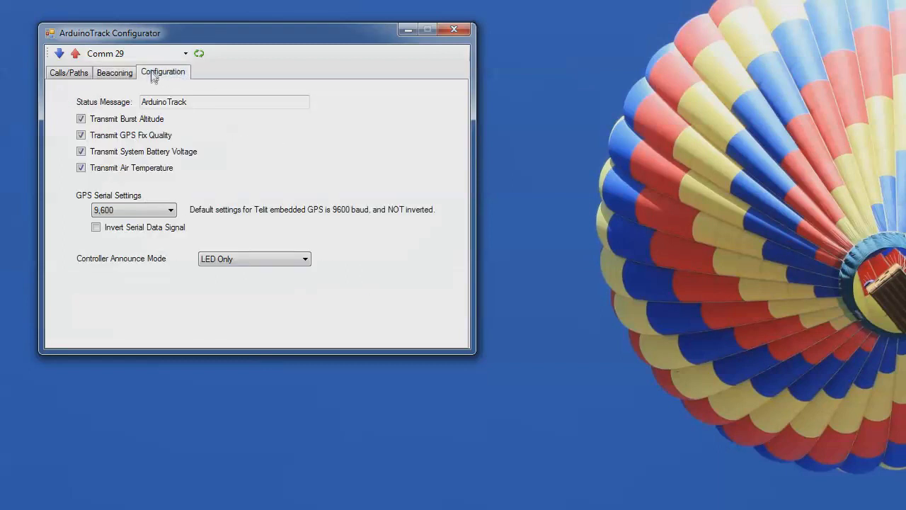
double_click(203, 102)
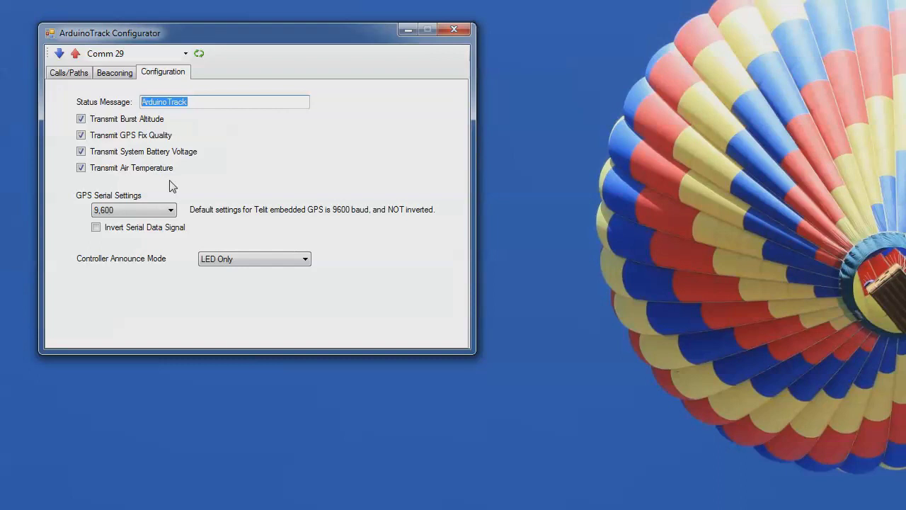
type("Flight 2015a")
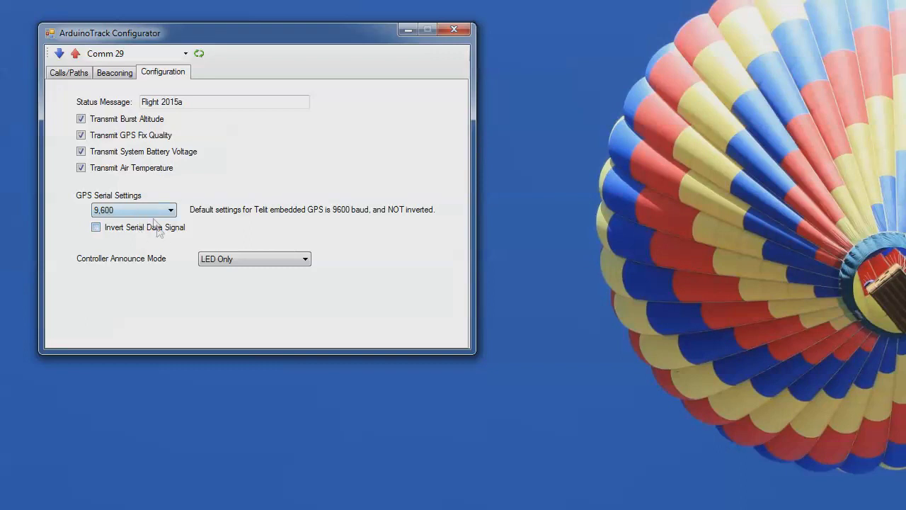
Step: Set the controller announce mode to LED and Buzzer and write the configuration to the tracker
left_click(221, 261)
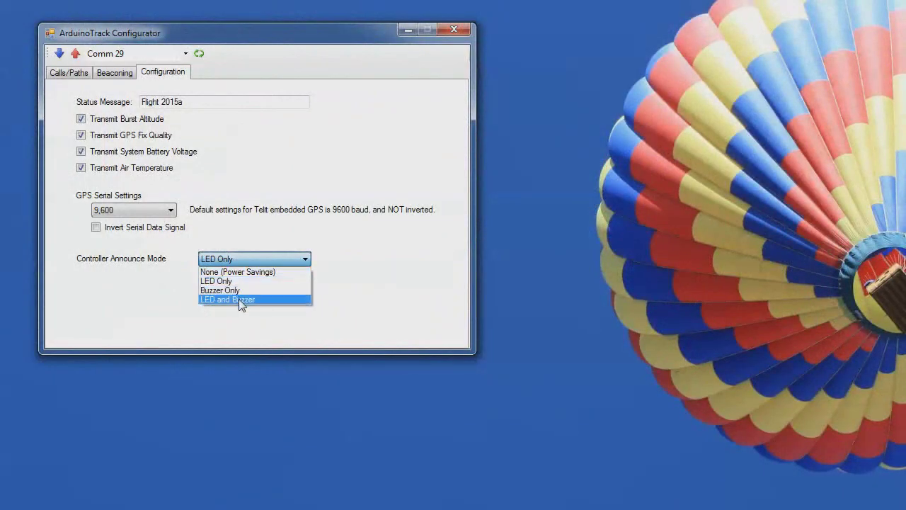
left_click(239, 300)
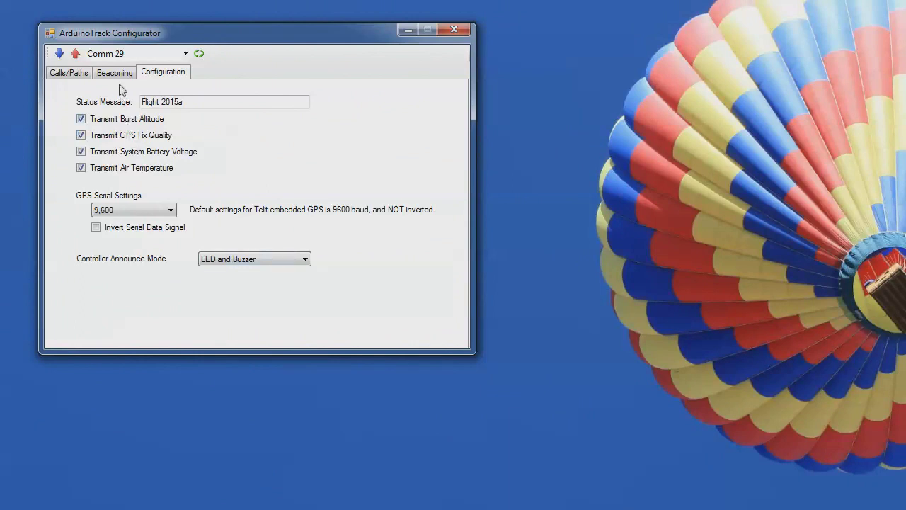
left_click(76, 54)
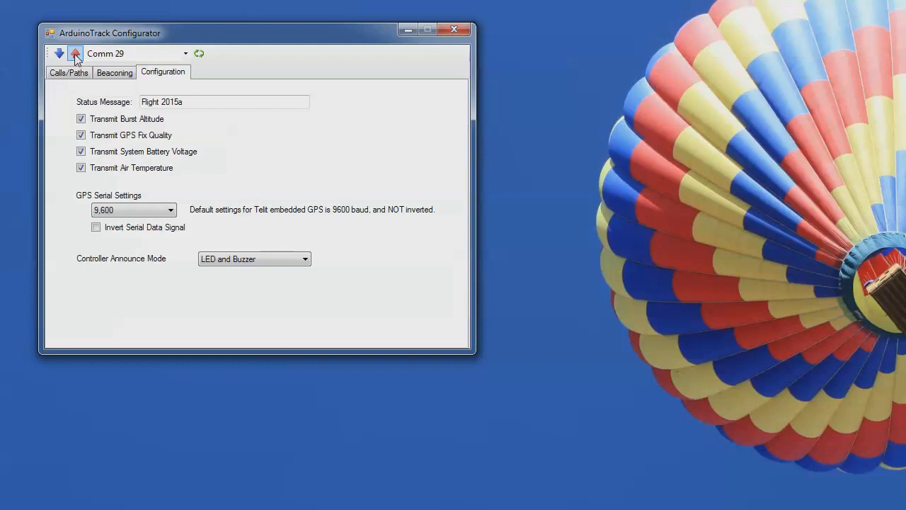